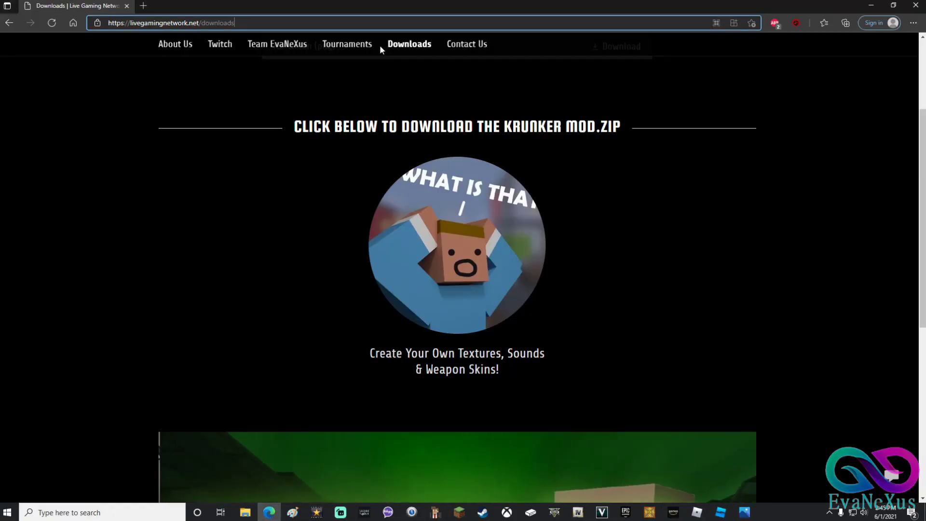
Download the Krunker mod.zip from the livegamingnetwork.net downloads page and show the downloaded file in its folder
drag(233, 23, 96, 24)
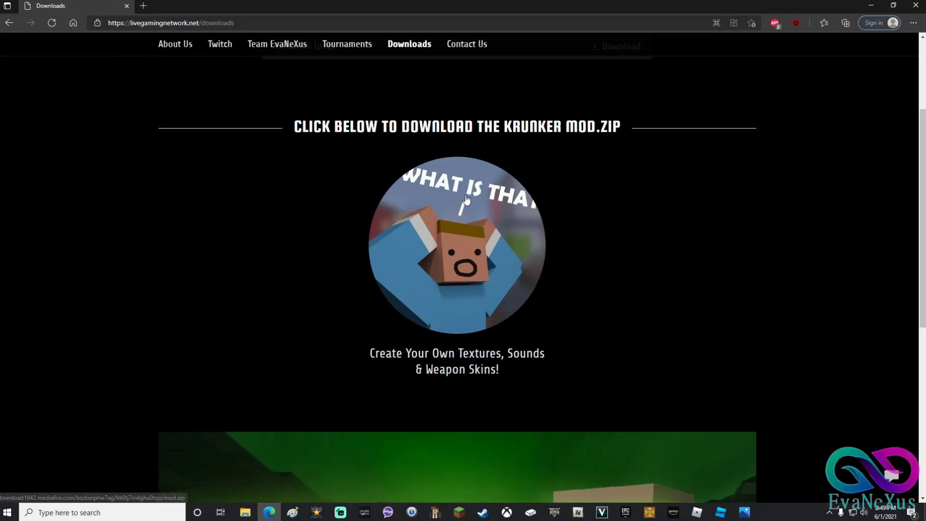
click(467, 199)
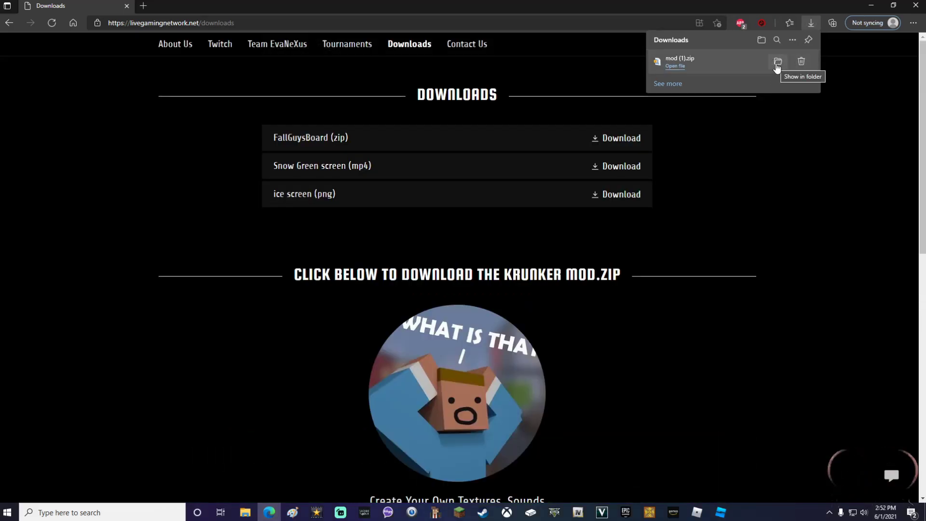
click(776, 65)
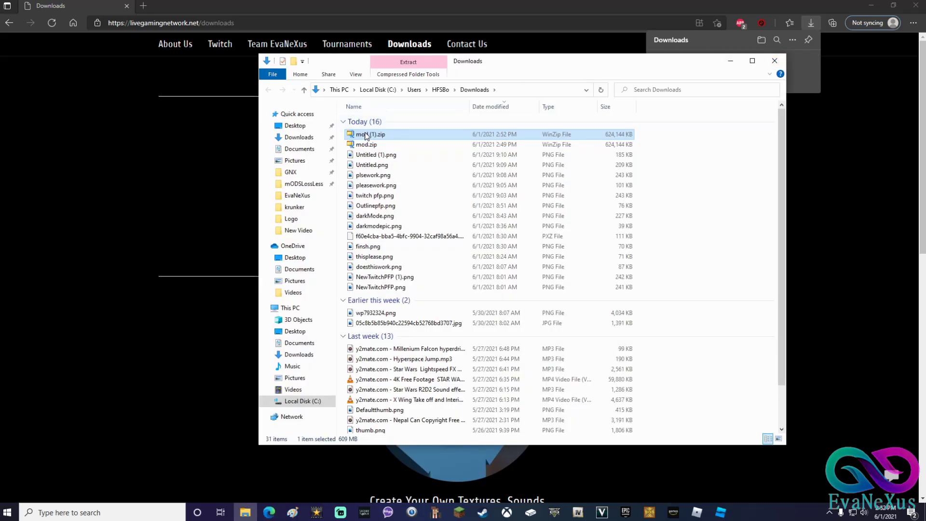
Move mod (1).zip from the Downloads folder to the desktop and close the folder and browser windows
drag(365, 137, 295, 126)
click(775, 60)
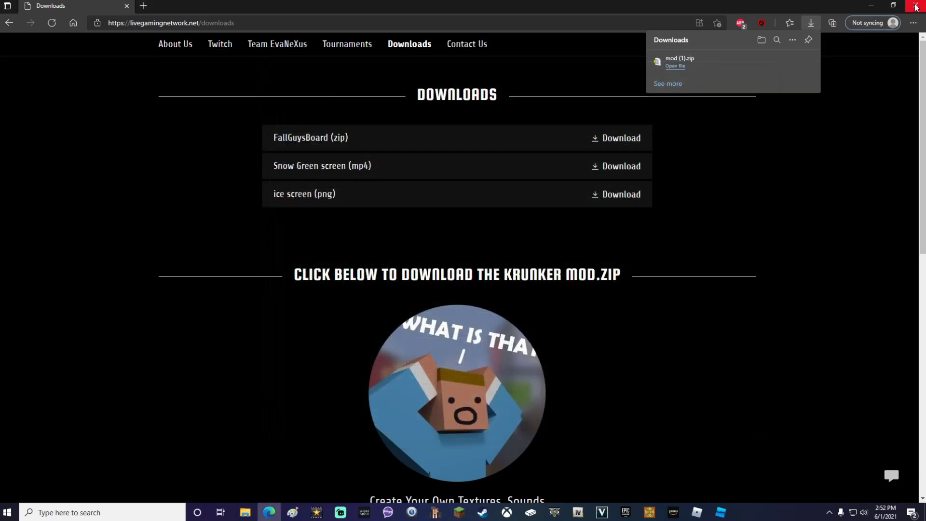
click(916, 6)
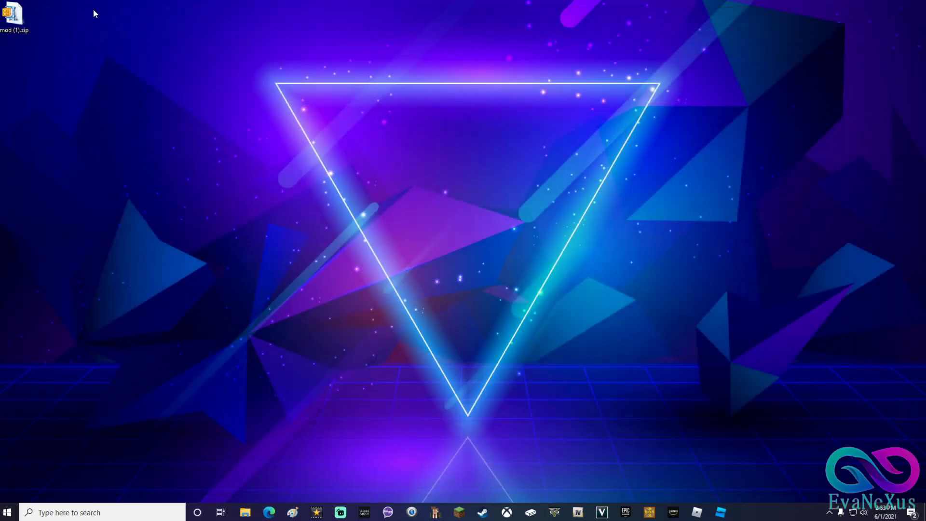
Create a desktop folder named New Mod and move mod (1).zip into it
right_click(91, 37)
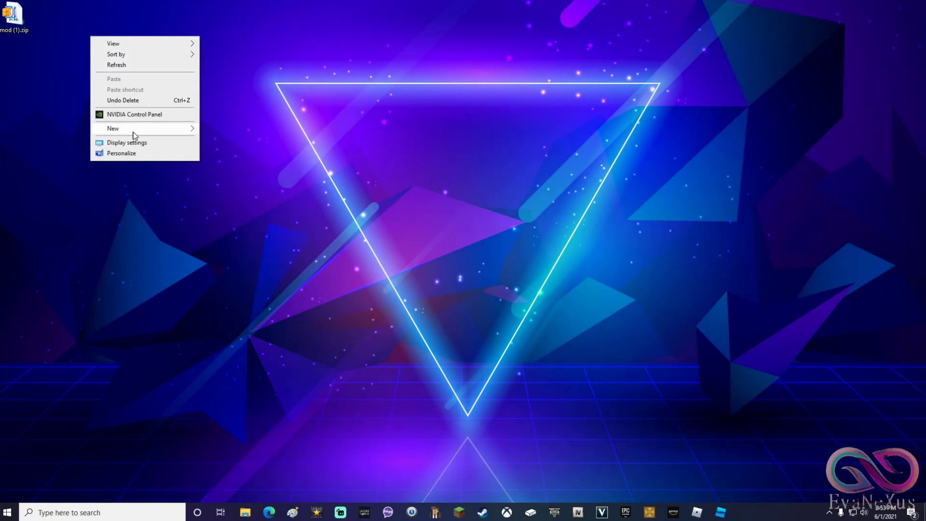
mouse_move(134, 133)
click(215, 129)
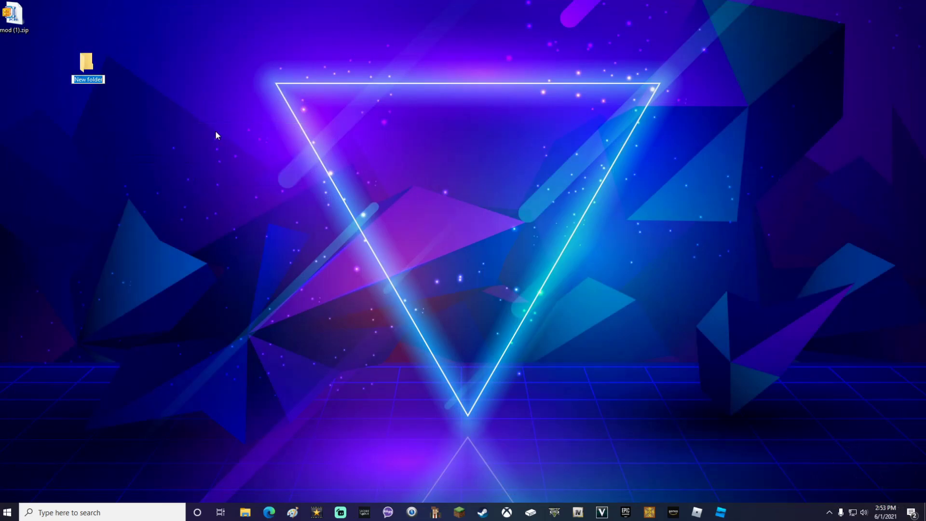
text(New Mod)
key(Return)
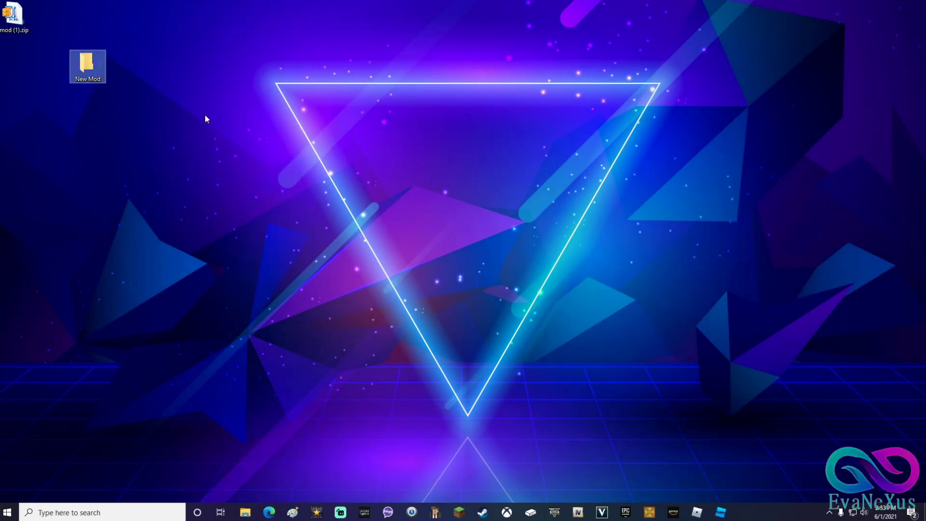
drag(12, 15, 93, 71)
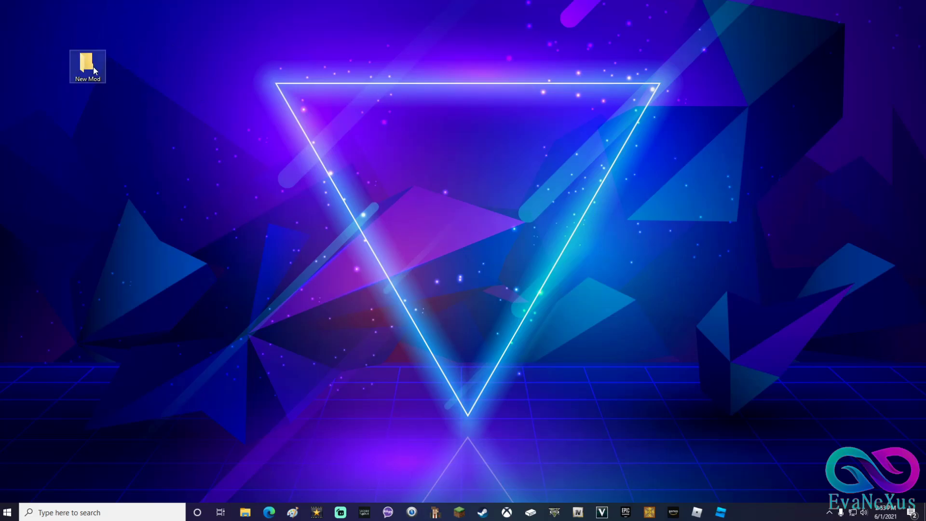
Extract mod (1).zip with WinZip directly into the New Mod folder
double_click(94, 67)
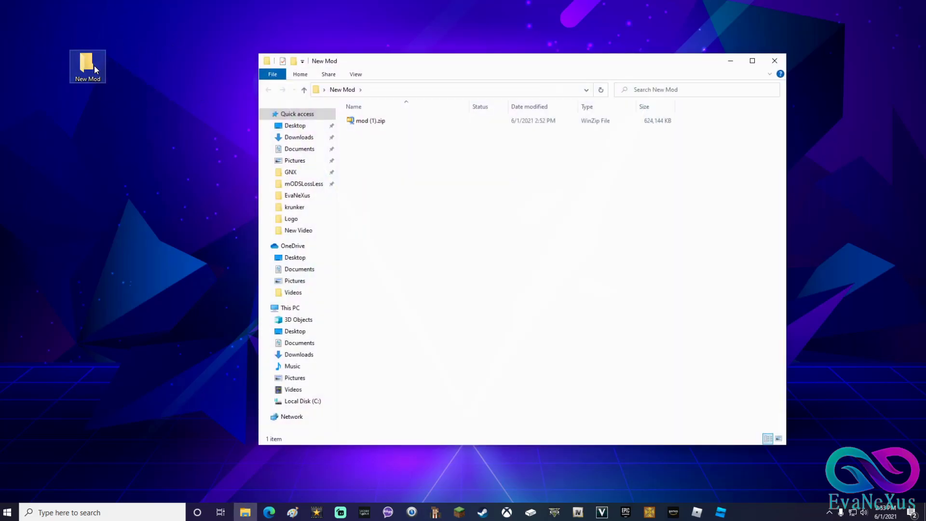
right_click(364, 122)
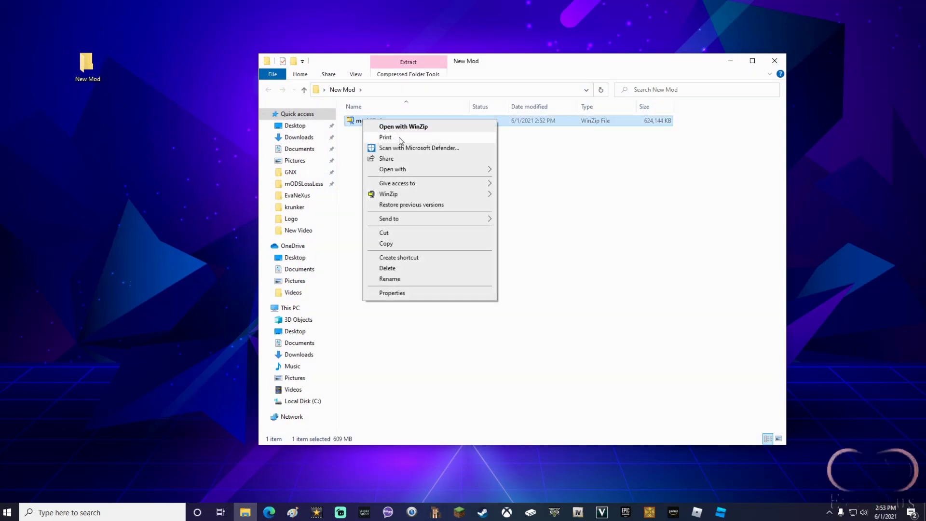
mouse_move(420, 194)
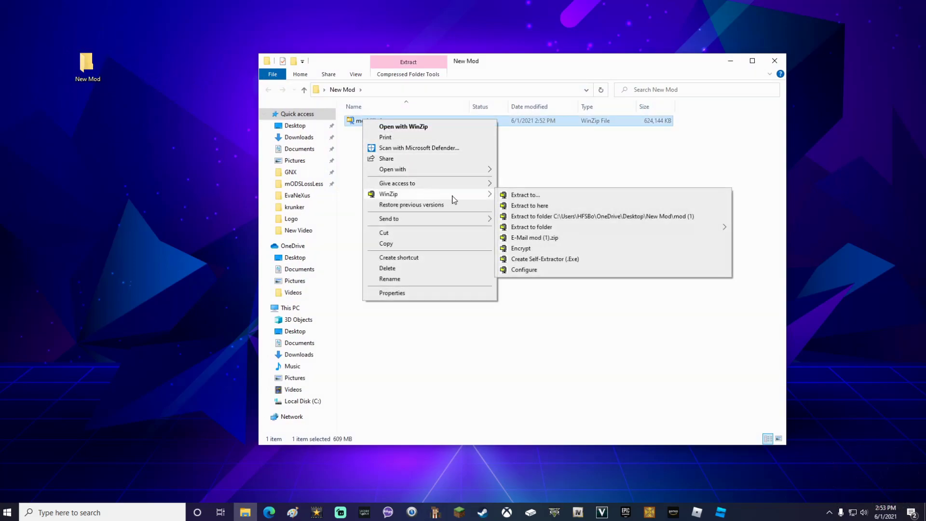
click(539, 206)
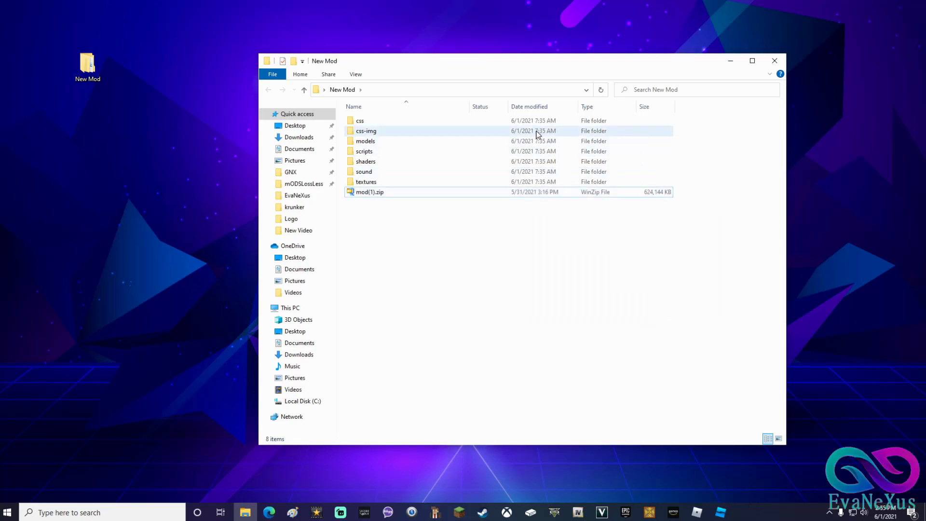
Delete the css, css-img, scripts and shaders folders from New Mod
click(361, 121)
ctrl+click(364, 131)
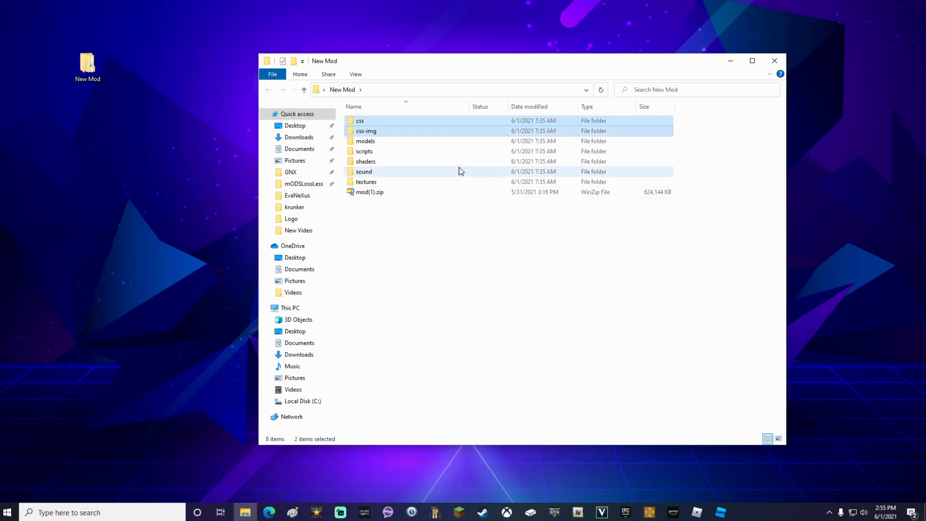
key(Delete)
click(369, 132)
ctrl+click(383, 142)
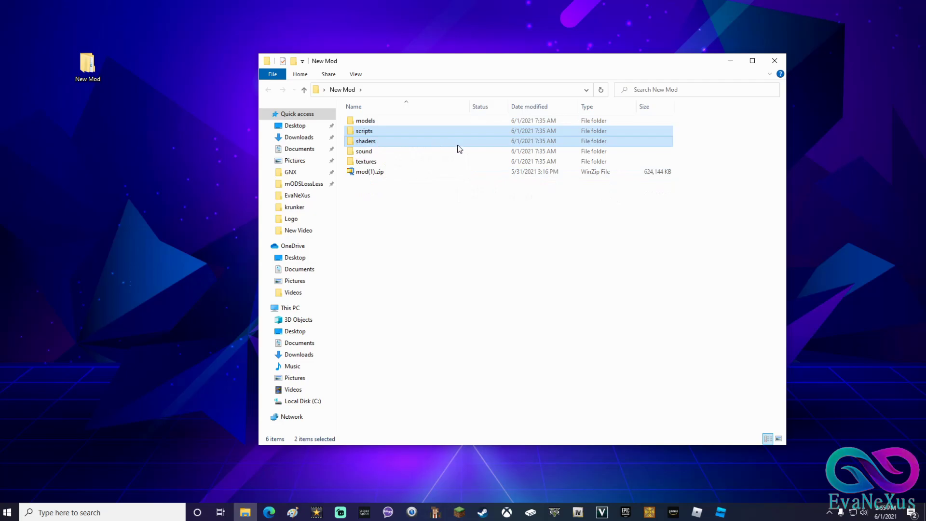
key(Delete)
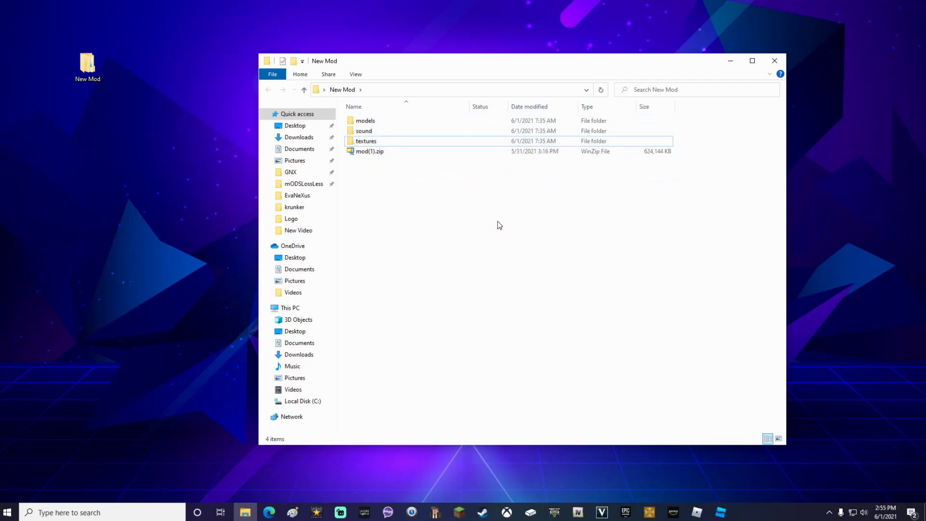
Delete the sound folder from New Mod
click(387, 135)
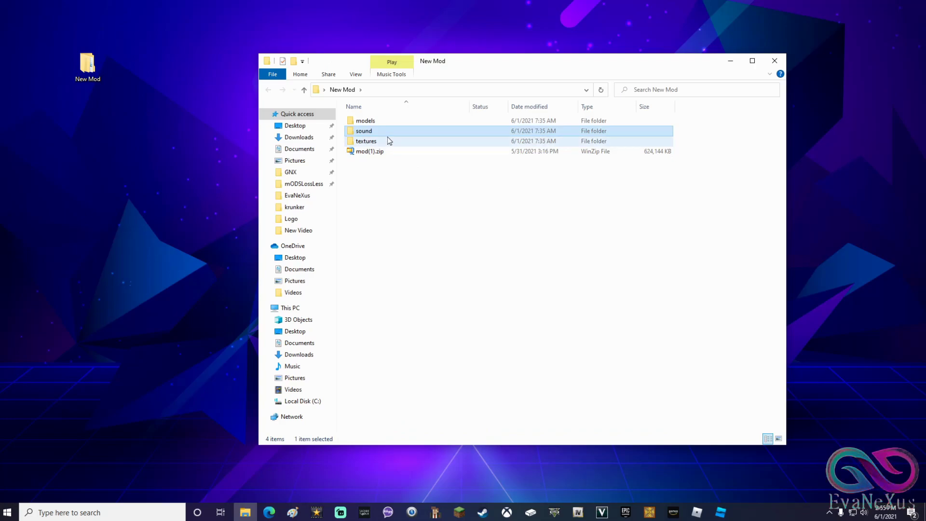
ctrl+click(387, 132)
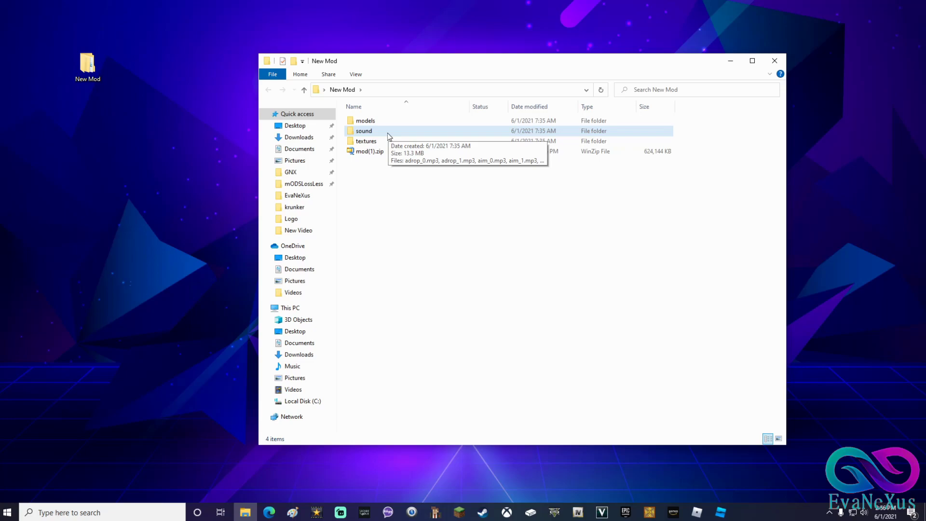
right_click(387, 133)
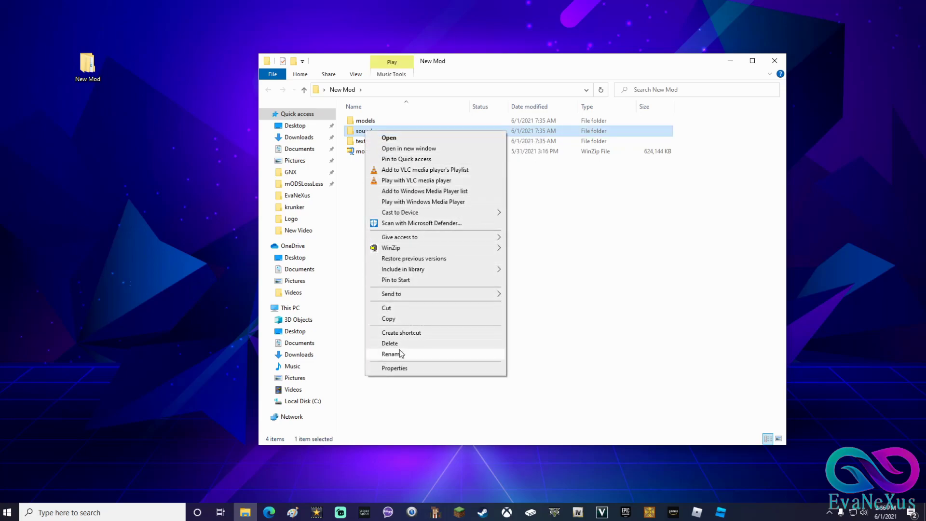
click(410, 343)
Delete everything inside the textures folder except the melee folder
double_click(378, 132)
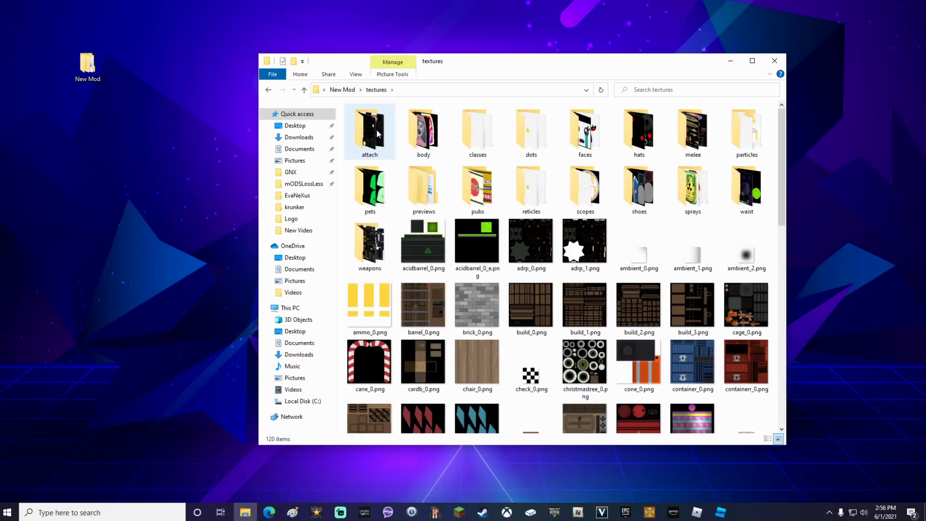
drag(781, 139, 390, 109)
key(Delete)
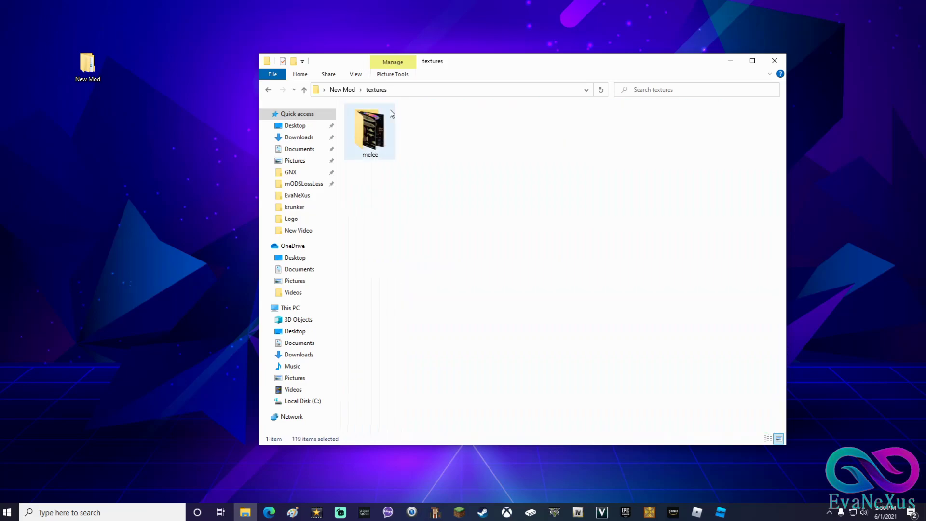
Delete everything inside the models folder of New Mod except its melee folder
click(347, 91)
double_click(370, 125)
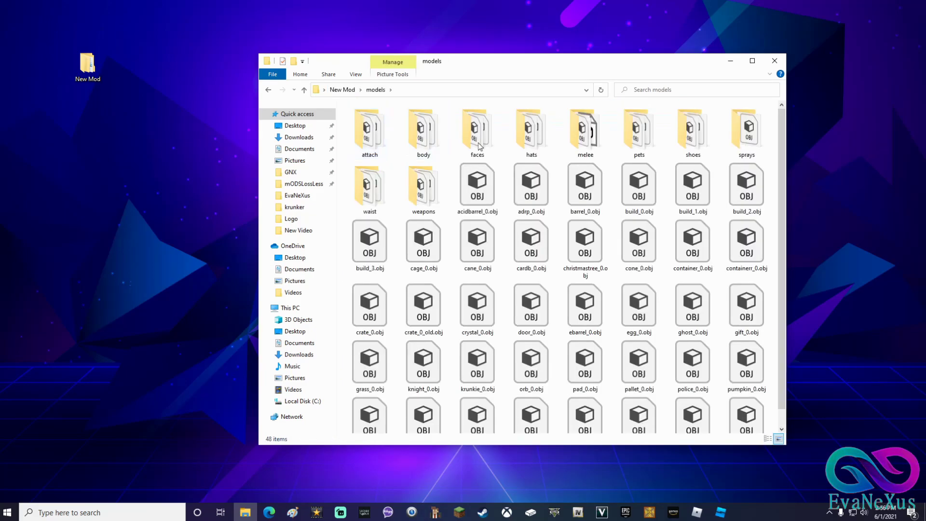
scroll(678, 234, down, 1)
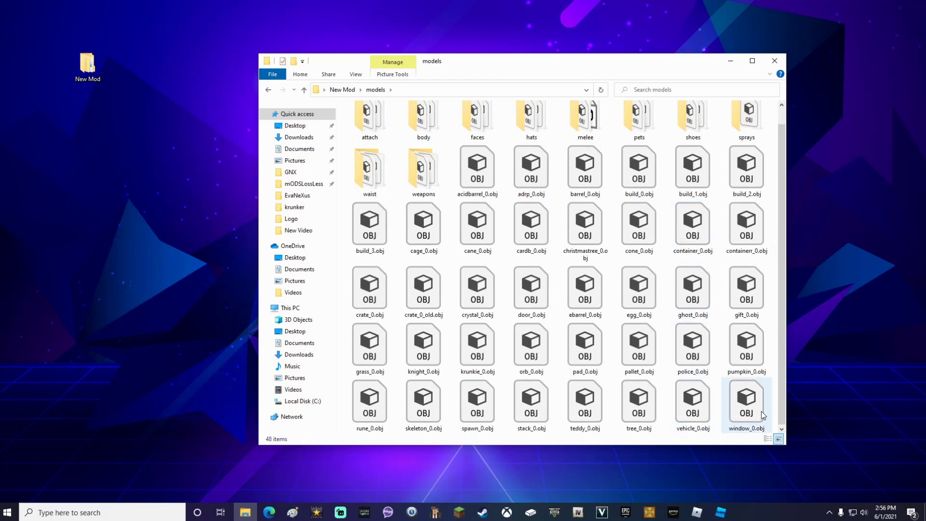
drag(774, 426, 352, 72)
In the melee folder under textures, delete icon_0.png through icon_36.png, keeping icon_10.png
click(340, 91)
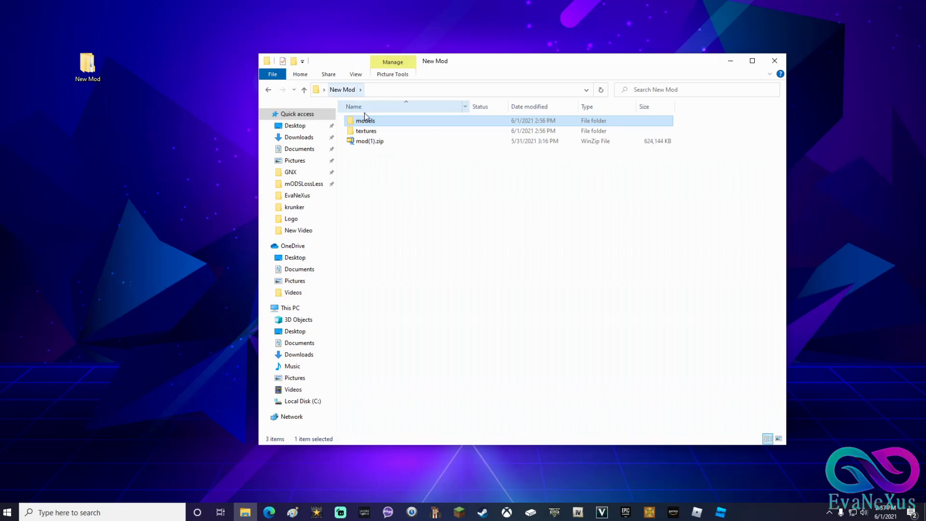
double_click(366, 131)
double_click(368, 135)
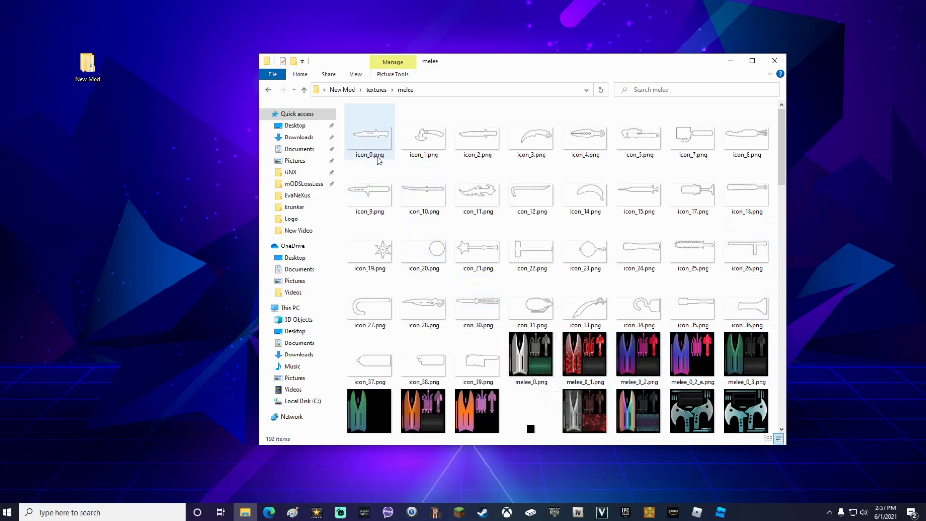
mouse_move(378, 160)
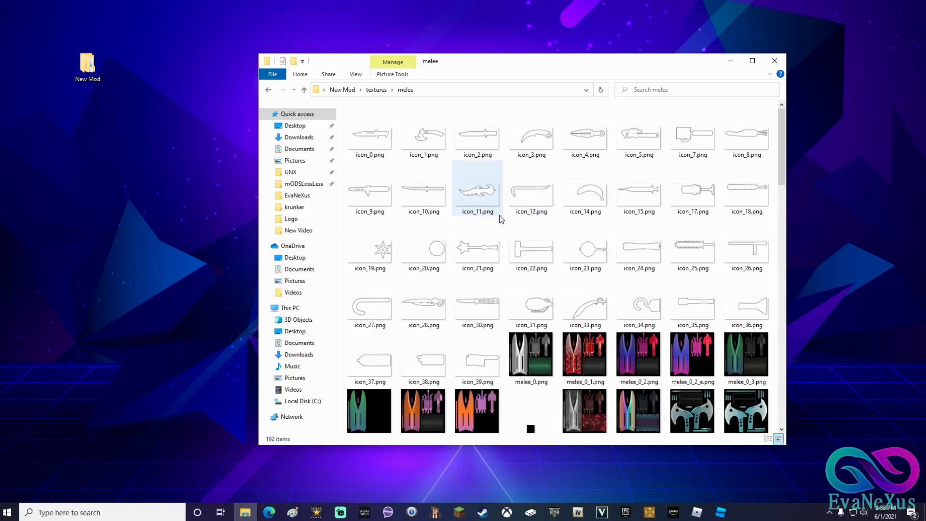
mouse_move(438, 205)
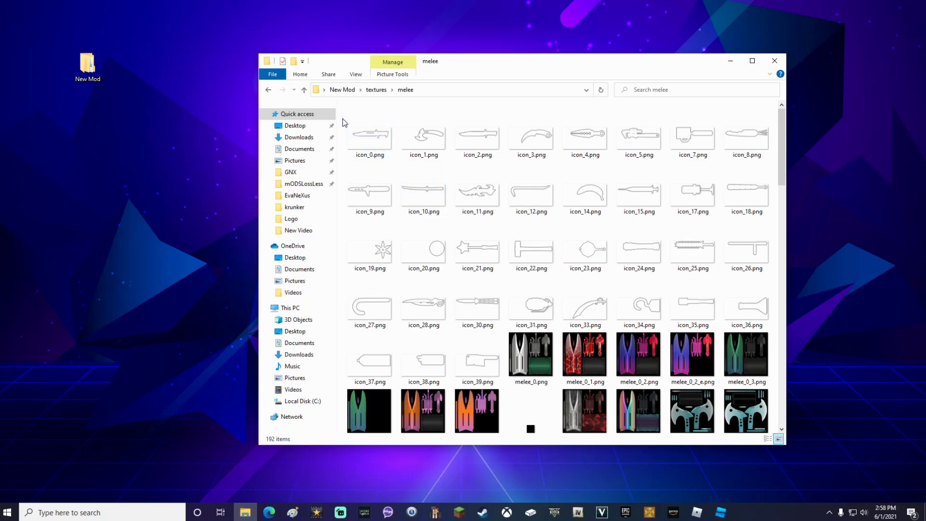
drag(343, 118, 763, 312)
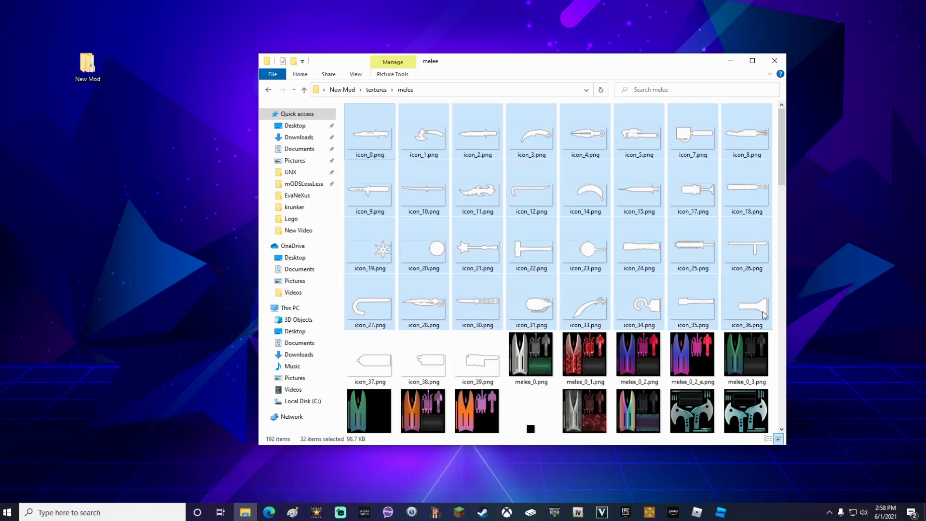
ctrl+click(423, 200)
key(Delete)
Rename icon_10.png in the melee textures folder to icon_0.png
right_click(375, 142)
click(409, 397)
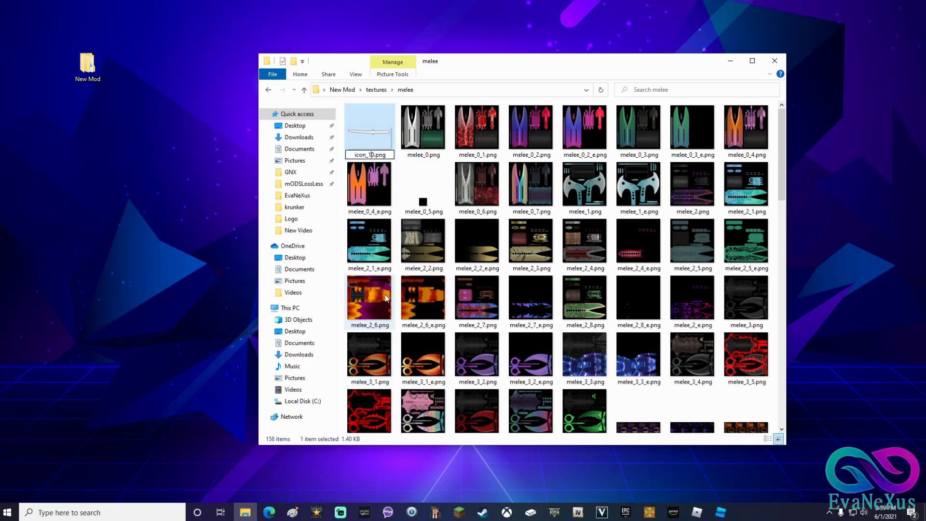
key(BackSpace)
key(Return)
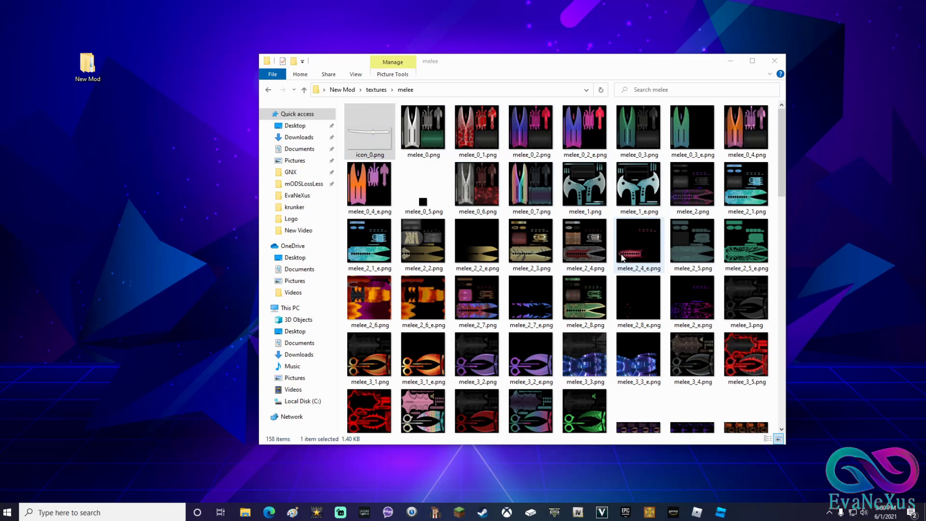
Delete all remaining melee textures except icon_0.png and melee_10_5.png
scroll(622, 259, down, 10)
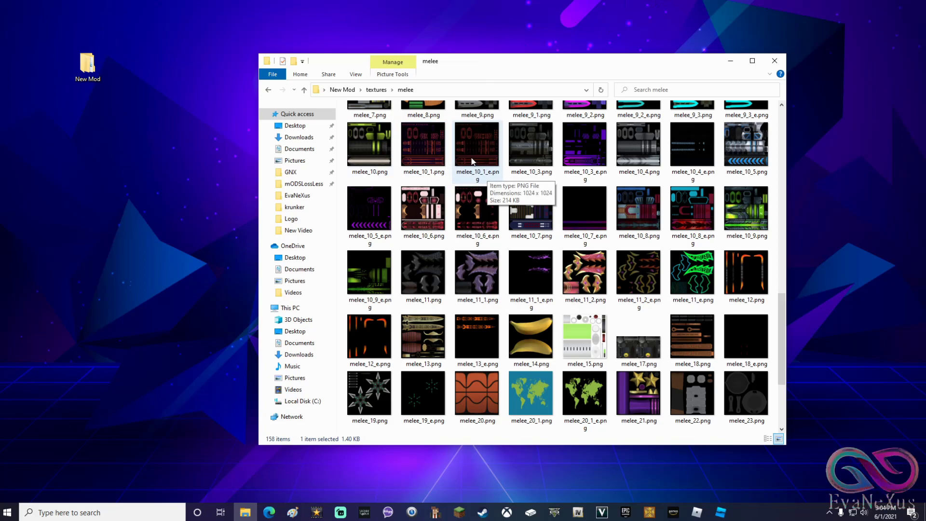
click(754, 153)
drag(782, 321, 356, 62)
scroll(753, 300, down, 5)
ctrl+click(753, 299)
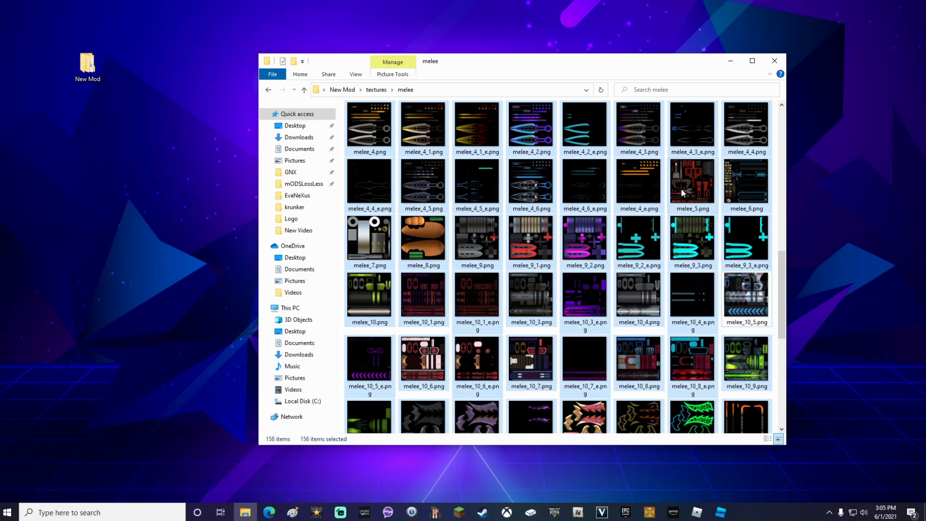
key(Delete)
Edit the number part of the melee_10_5.png file name and return to the New Mod folder
right_click(427, 141)
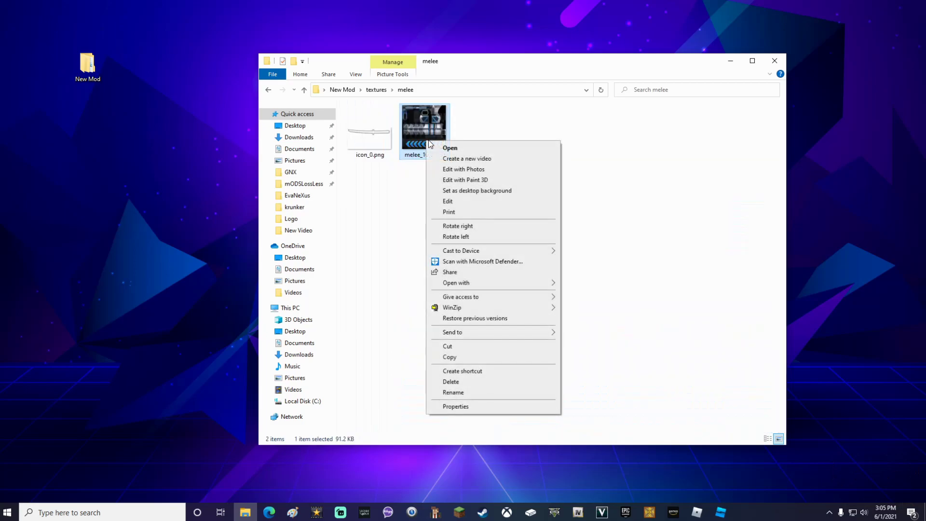
click(452, 392)
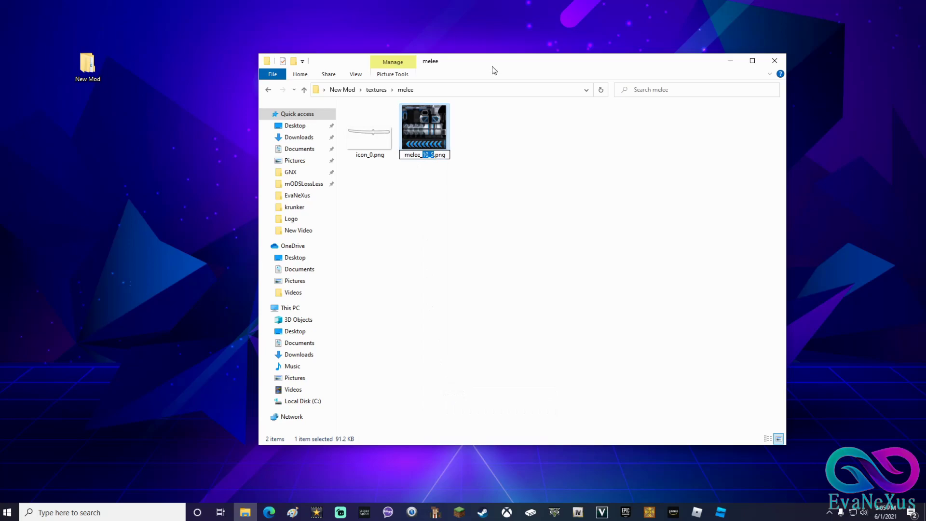
click(342, 89)
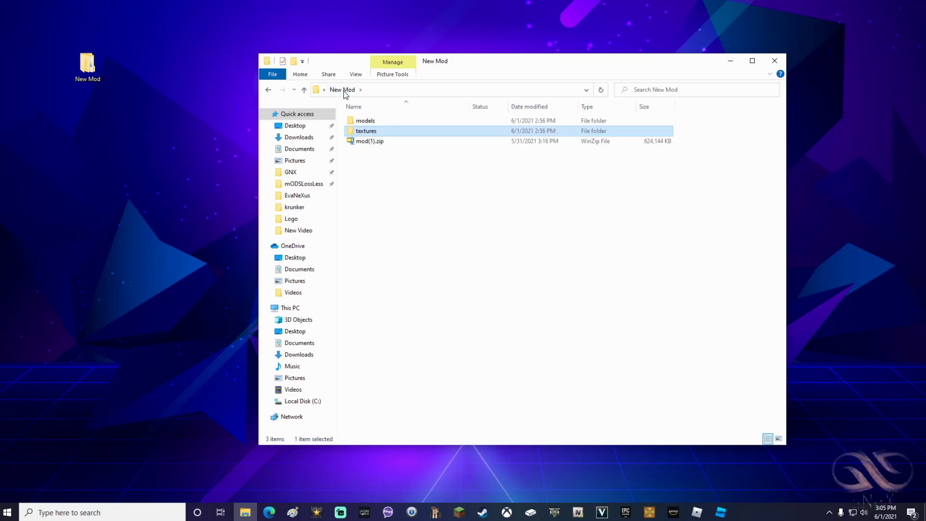
In the melee folder under models, delete every model file except melee_10.obj
double_click(365, 122)
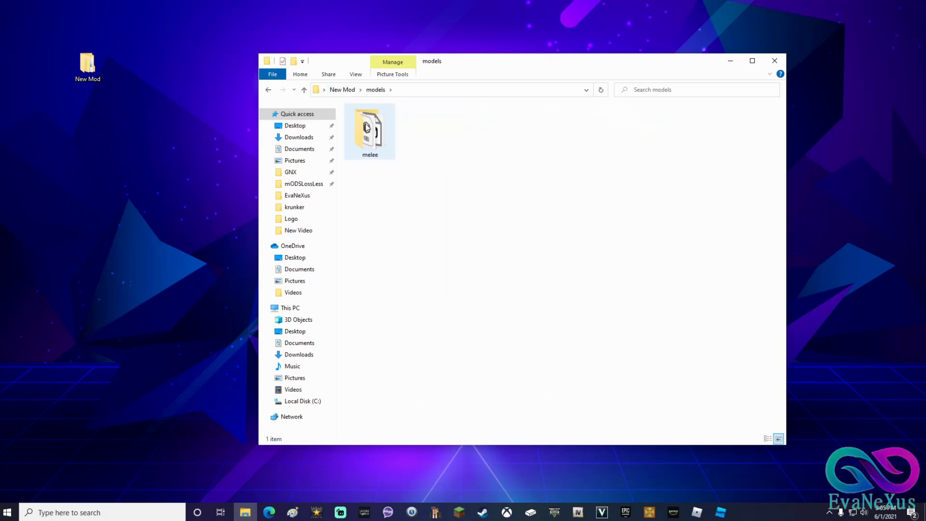
double_click(367, 127)
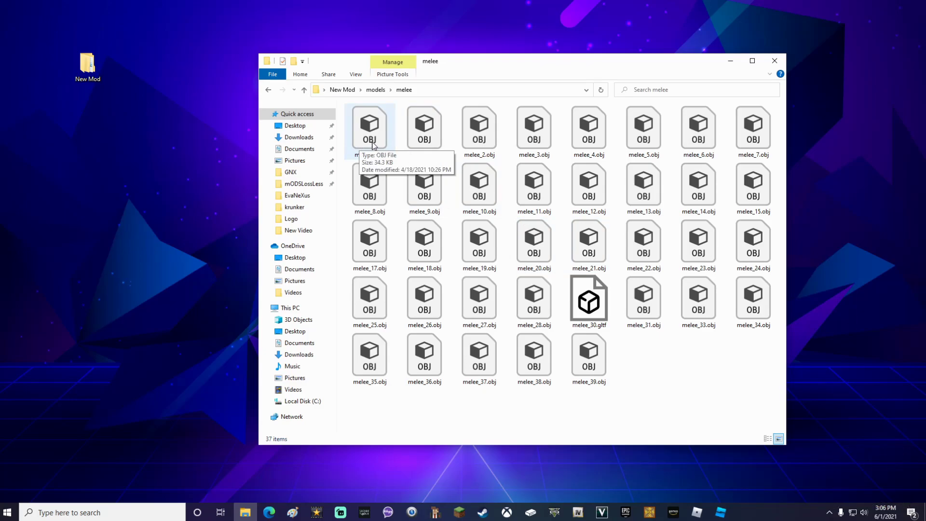
drag(764, 396, 365, 140)
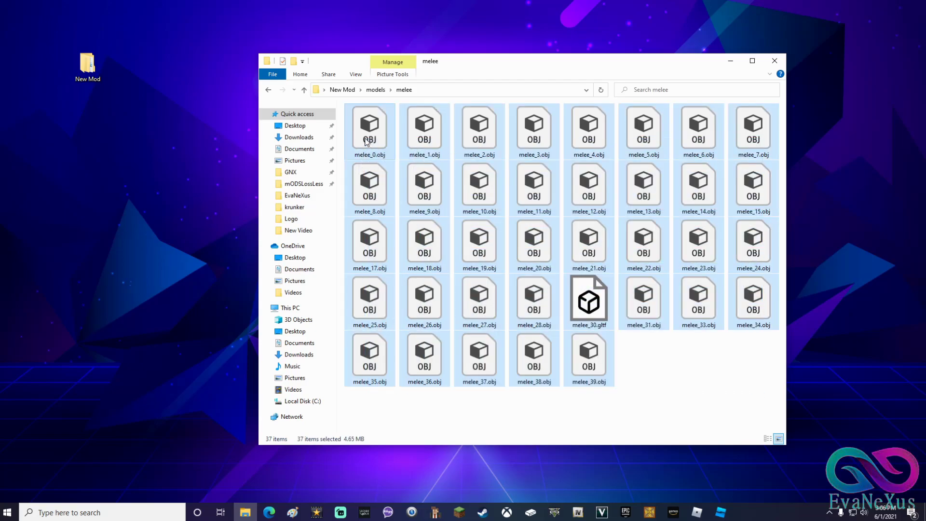
ctrl+click(482, 190)
key(Delete)
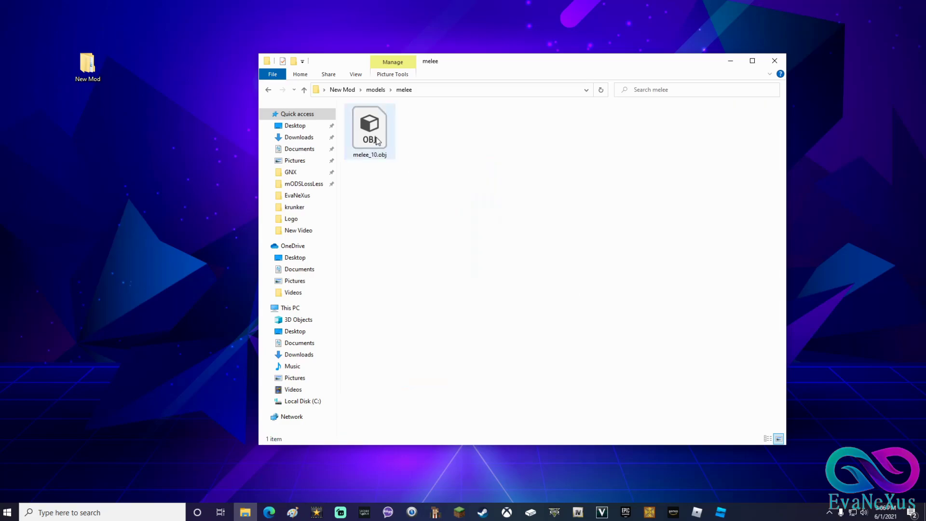
Rename melee_10.obj in the melee models folder to melee_0.obj and return to the New Mod folder
right_click(377, 140)
click(420, 332)
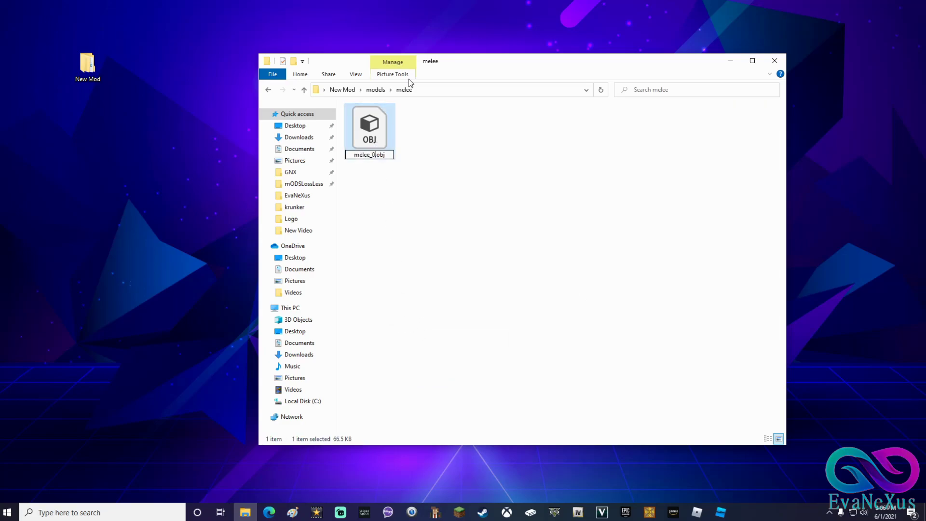
click(269, 90)
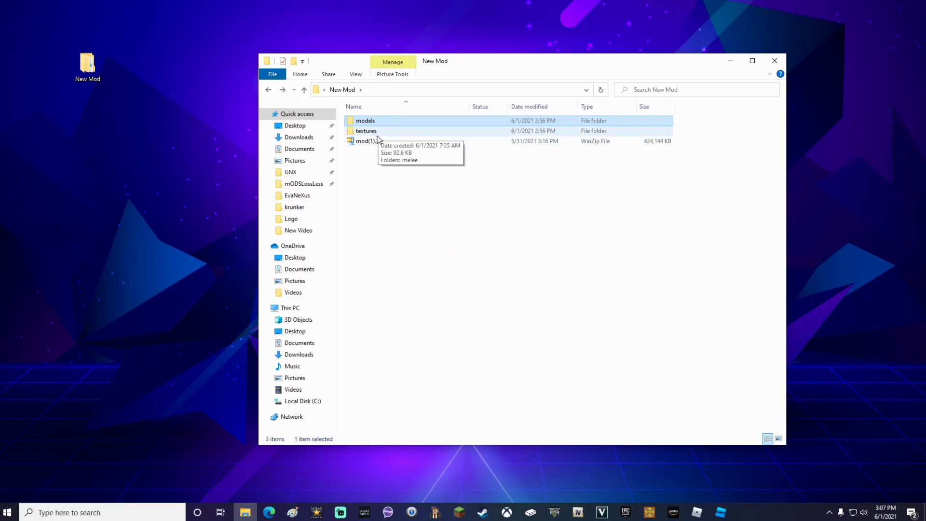
Compress the models and textures folders together into New Mod.zip with WinZip
drag(341, 118, 376, 136)
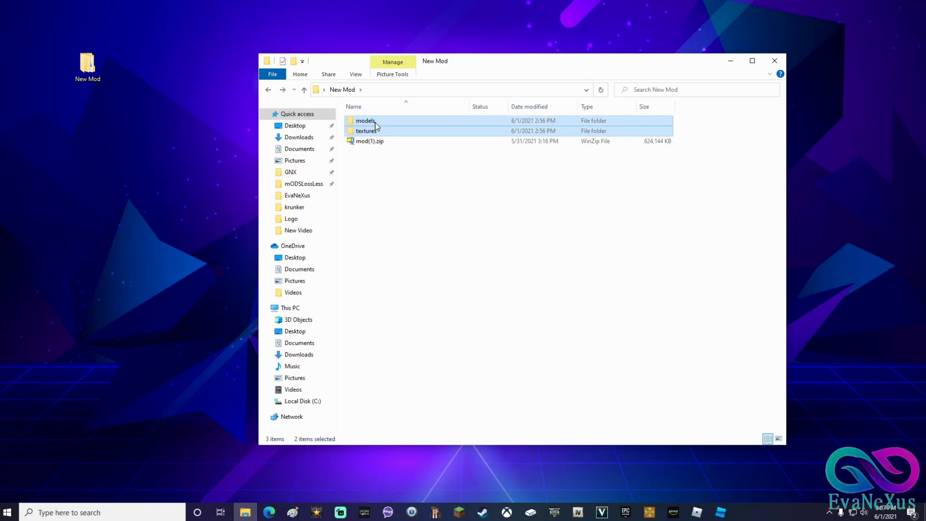
right_click(376, 126)
mouse_move(479, 247)
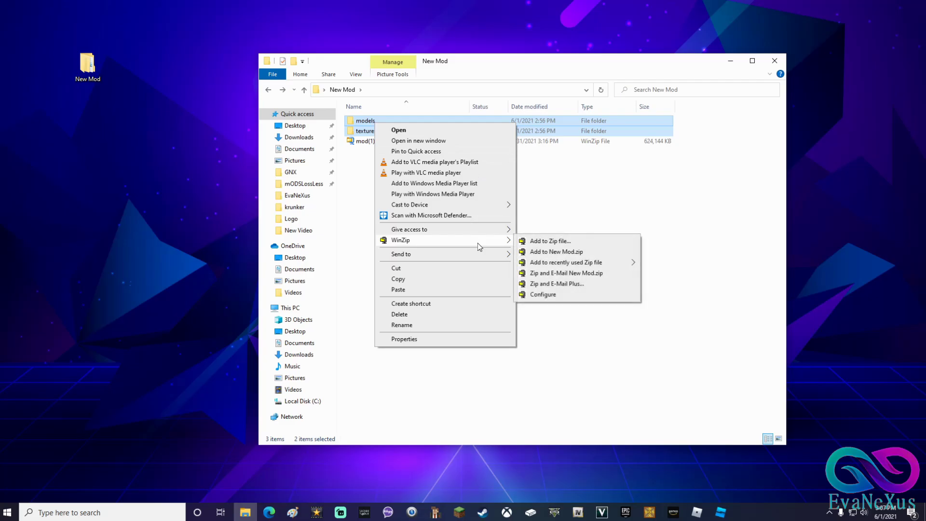
click(535, 253)
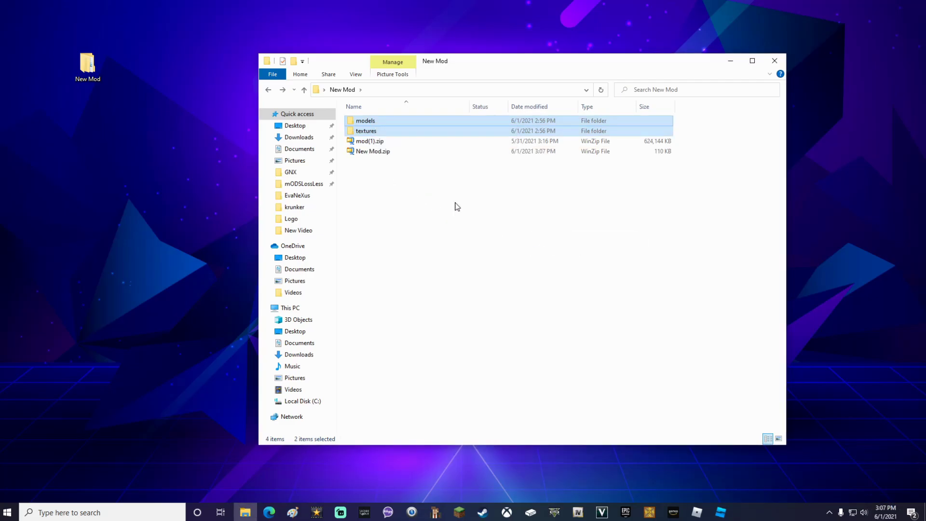
Switch to Krunker and, in its mod upload form, choose New Mod.zip from the desktop's New Mod folder as the mod file
click(436, 513)
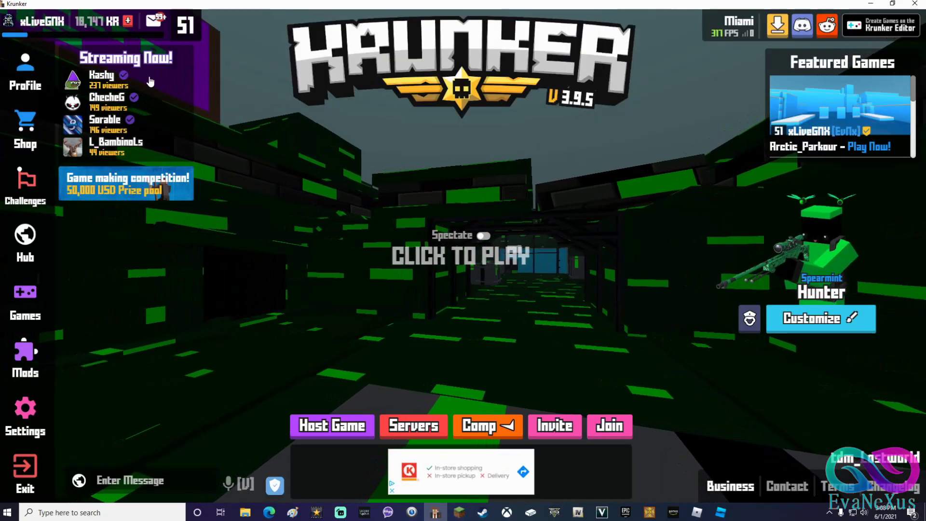
click(33, 347)
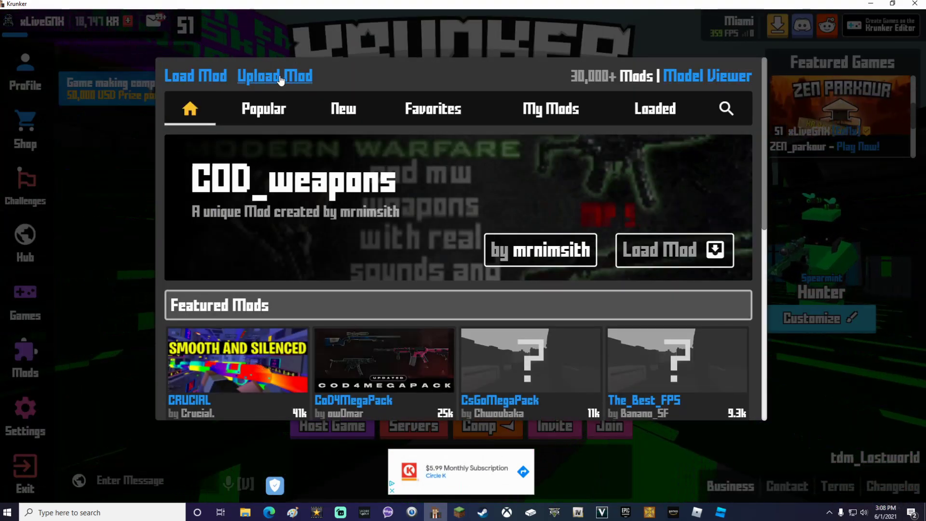
click(282, 79)
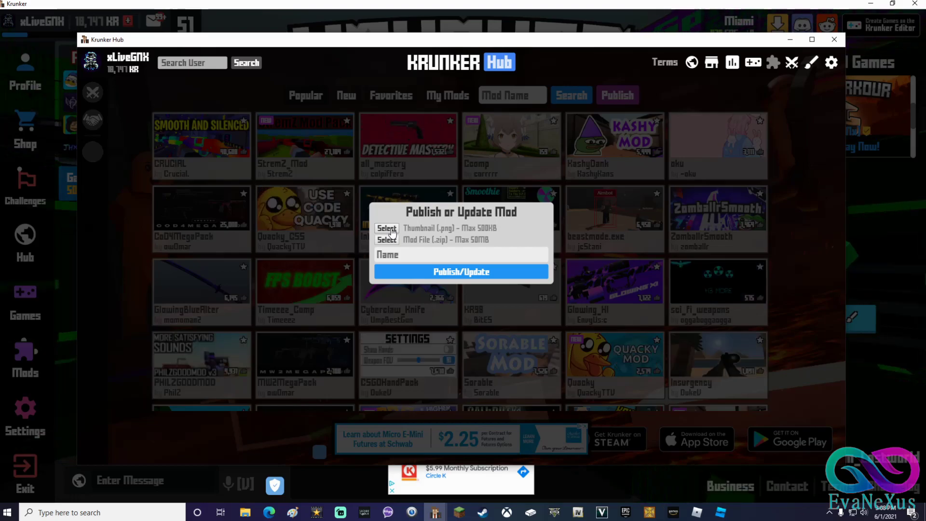
click(389, 241)
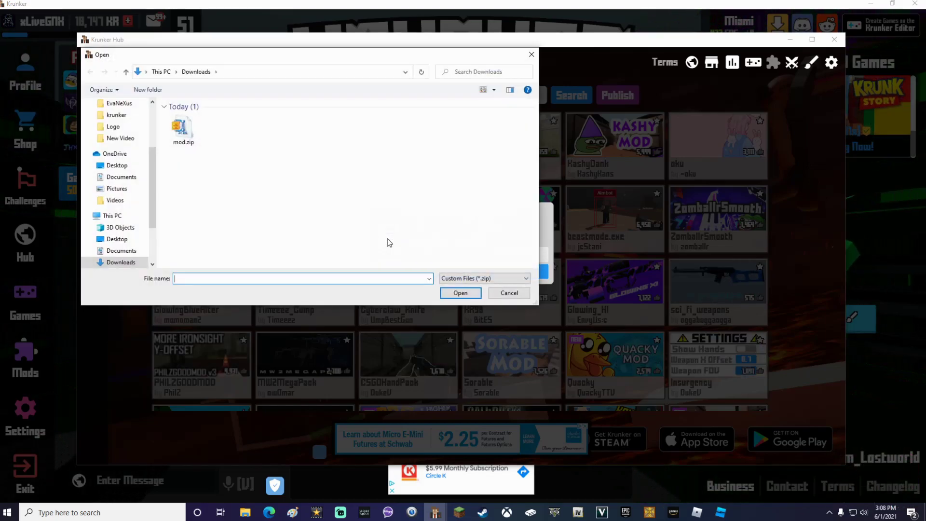
click(117, 239)
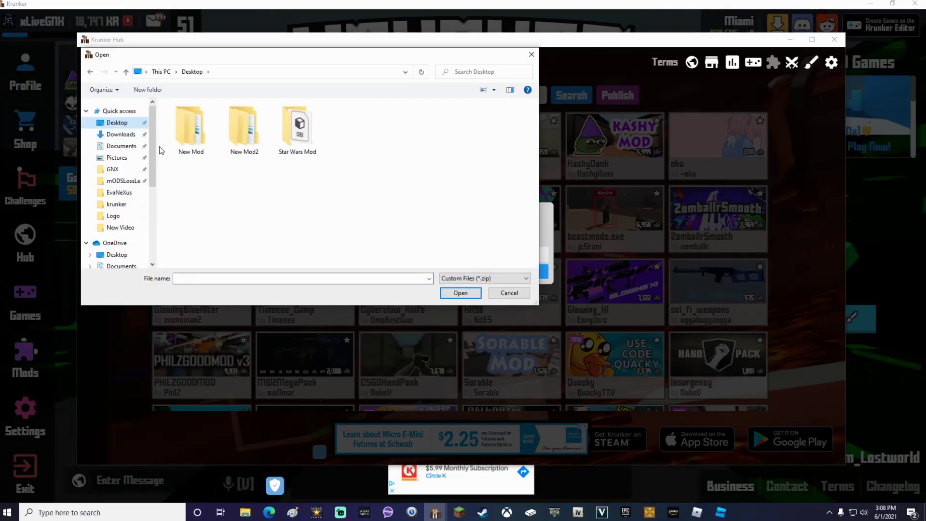
double_click(207, 153)
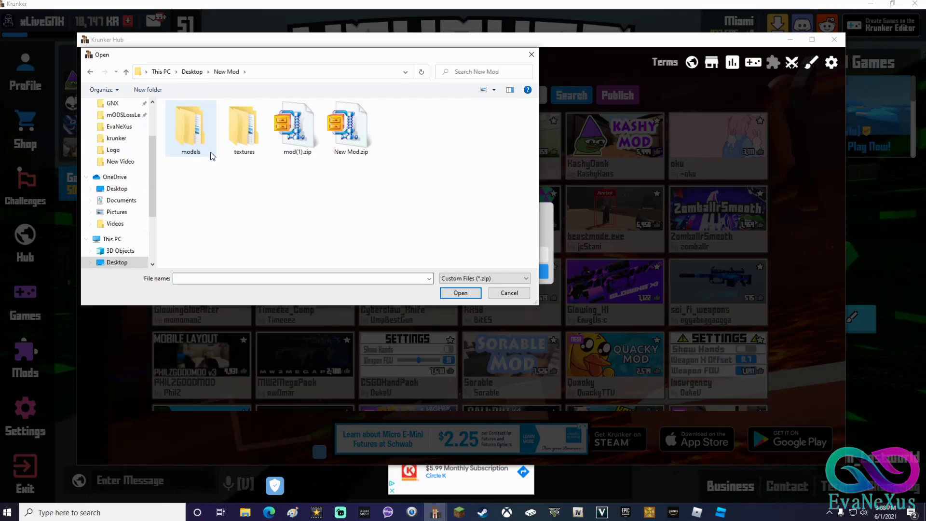
double_click(359, 126)
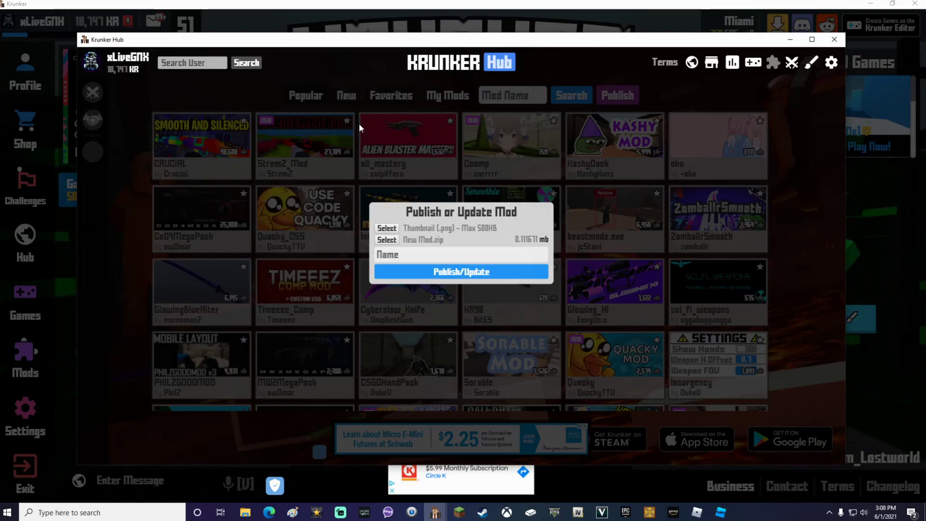
Name the mod KaatanaDefault, publish it, and close the Krunker Hub window
click(394, 255)
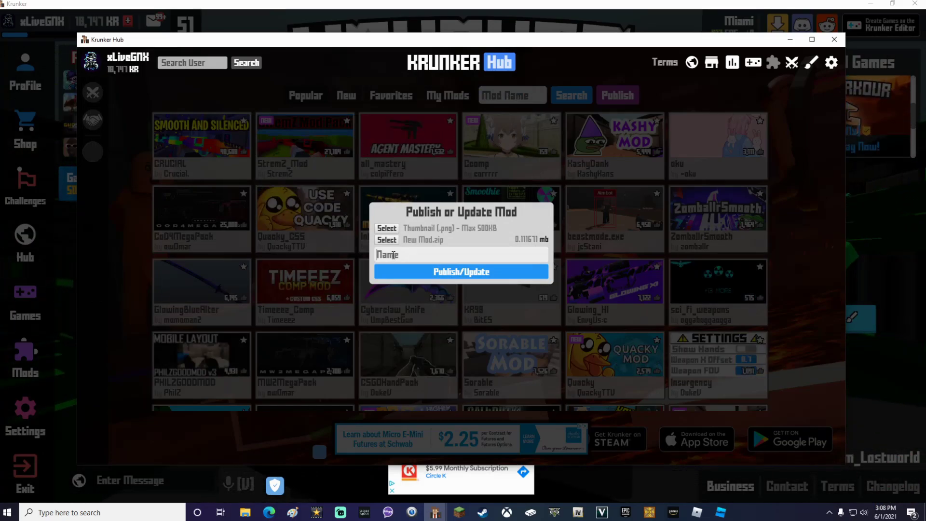
text(KaatanaDefault)
click(492, 273)
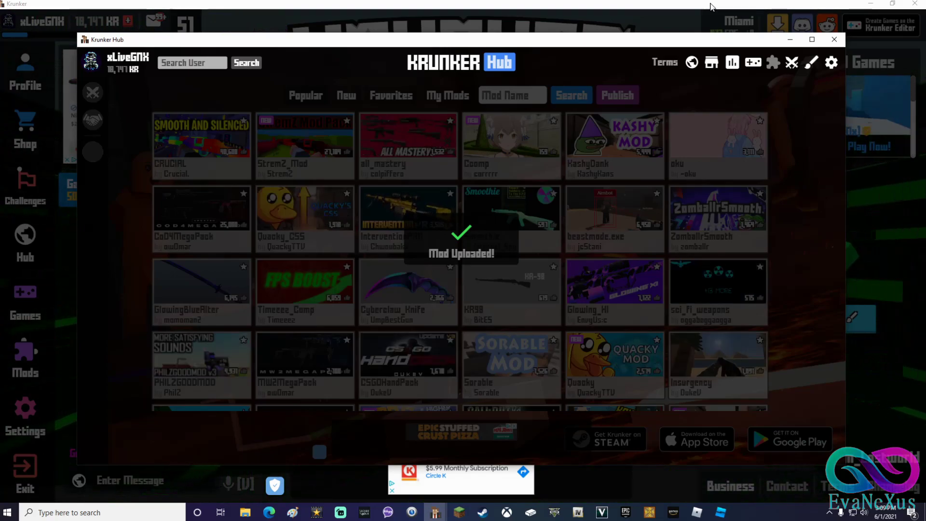
click(834, 39)
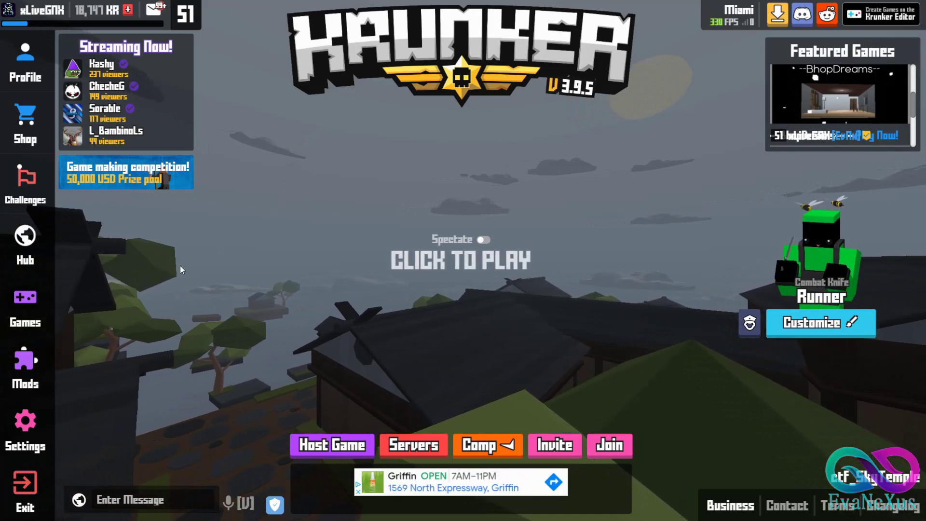
Load the KaatanaDefault mod from your own mods and dismiss the mod loader
click(27, 362)
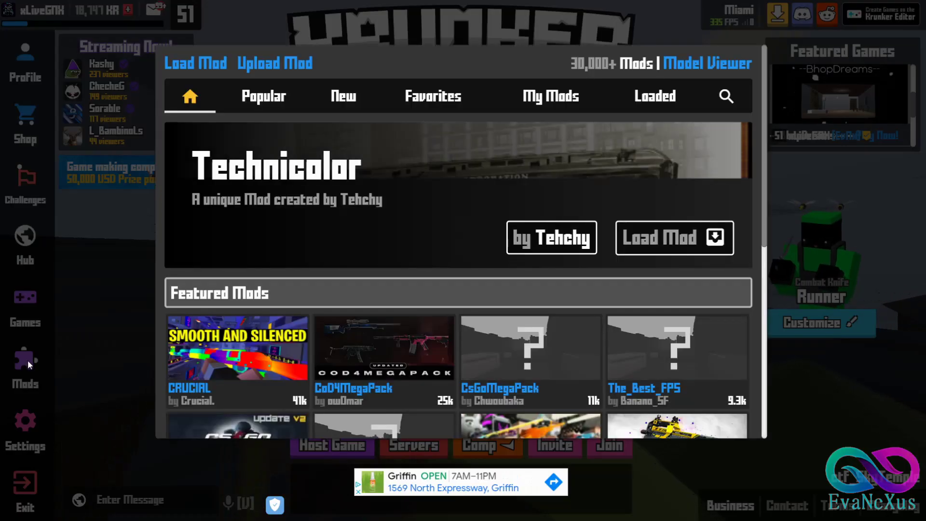
click(549, 106)
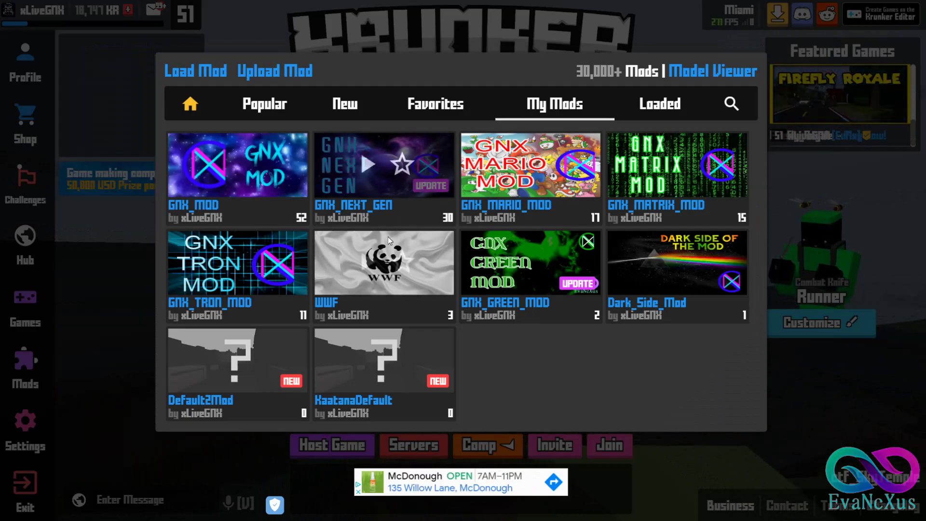
mouse_move(366, 362)
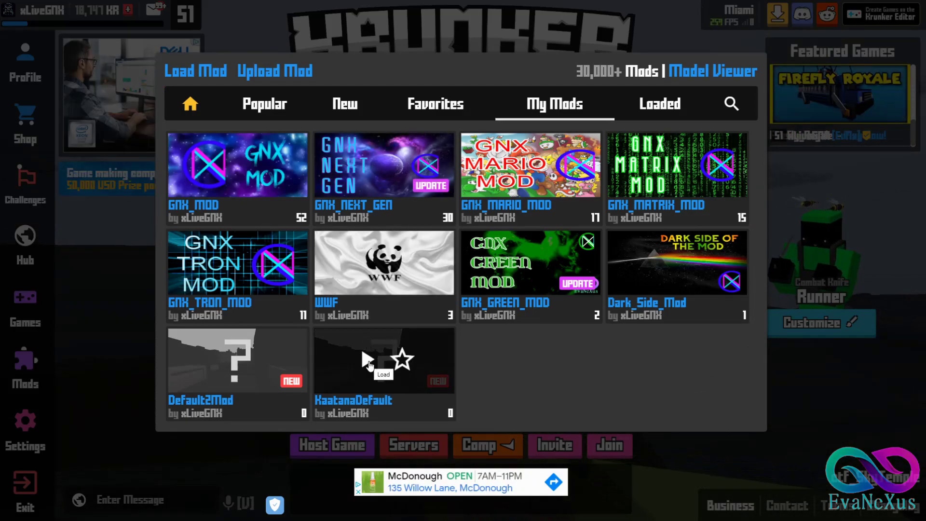
click(369, 363)
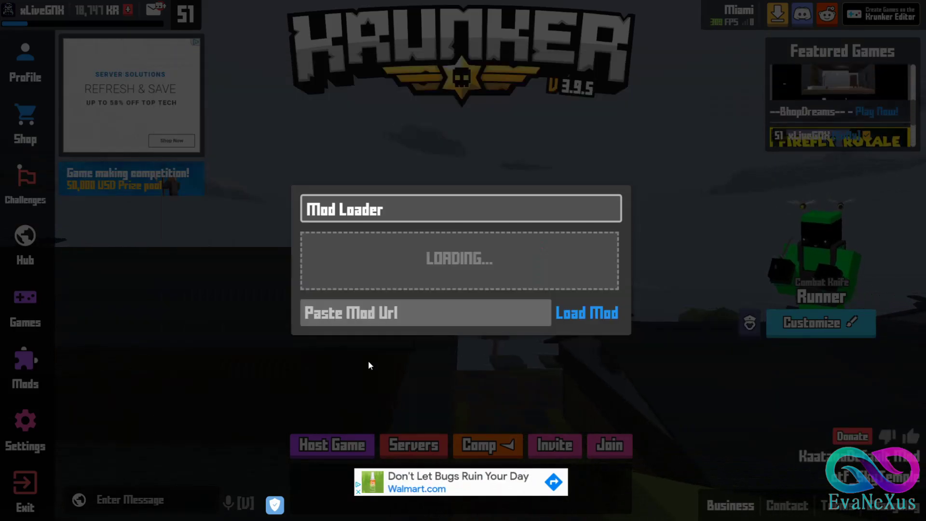
click(694, 400)
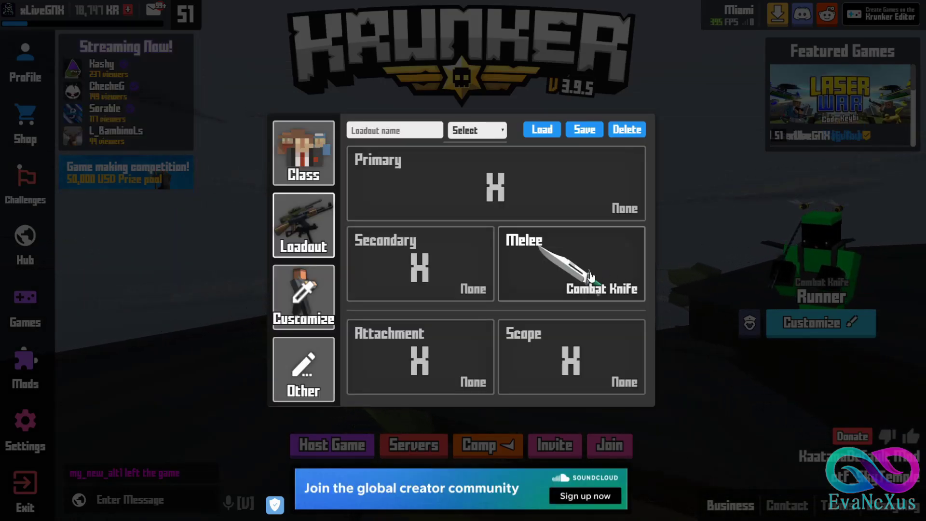
Check the Runner's melee loadout, then enter the match and move around to examine the modded melee weapon
click(791, 322)
key(w)
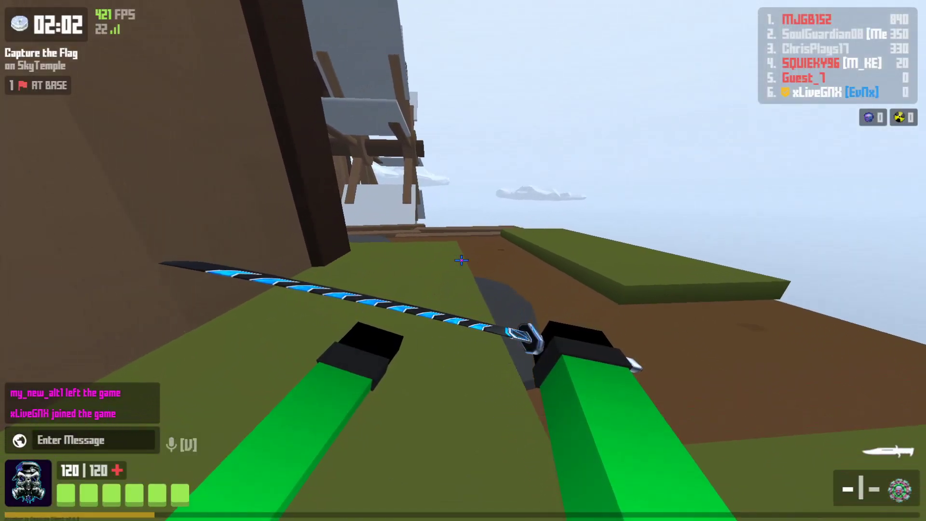
key(w)
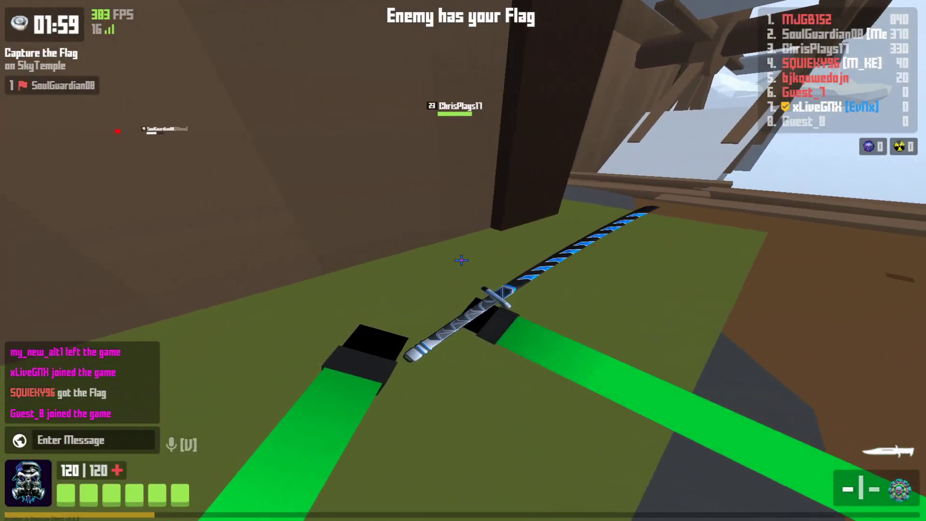